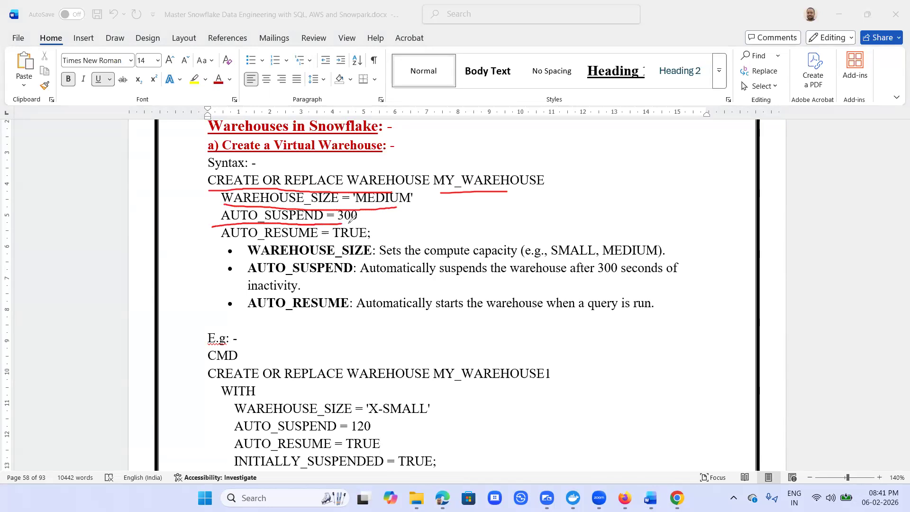
- Read through the warehouse creation syntax and its example in the notes document
{"action": "left_click_drag", "start_coordinate": [226, 241], "coordinate": [257, 240]}
{"action": "left_click_drag", "start_coordinate": [332, 240], "coordinate": [355, 239]}
{"action": "key", "text": "Escape"}
{"action": "scroll", "coordinate": [591, 297], "scroll_direction": "down", "scroll_amount": 3}
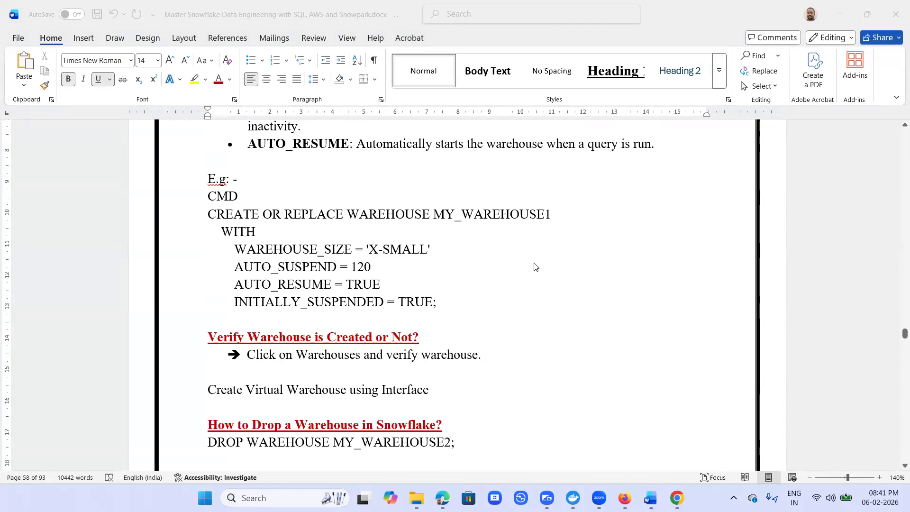
- Select the CREATE OR REPLACE WAREHOUSE MY_WAREHOUSE1 example code block in the notes
{"action": "left_click", "coordinate": [209, 215]}
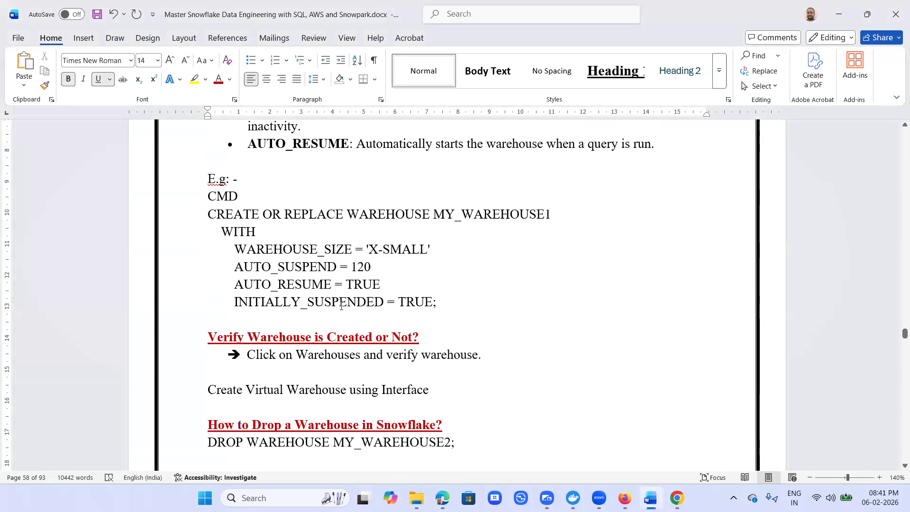
{"action": "left_click", "coordinate": [430, 316], "text": "shift"}
{"action": "left_click_drag", "start_coordinate": [430, 316], "coordinate": [801, 302]}
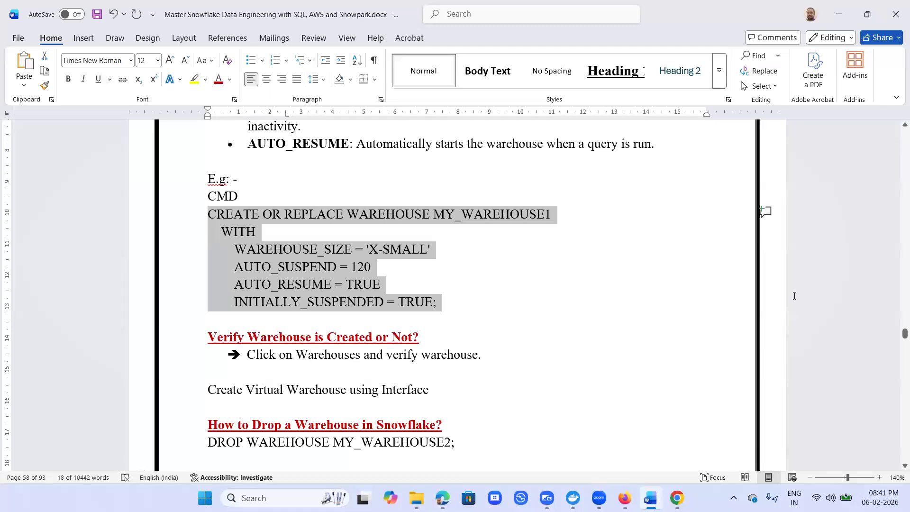
- Switch to the Snowflake browser tab, open the workspace and create a new SQL file
{"action": "left_click", "coordinate": [683, 498]}
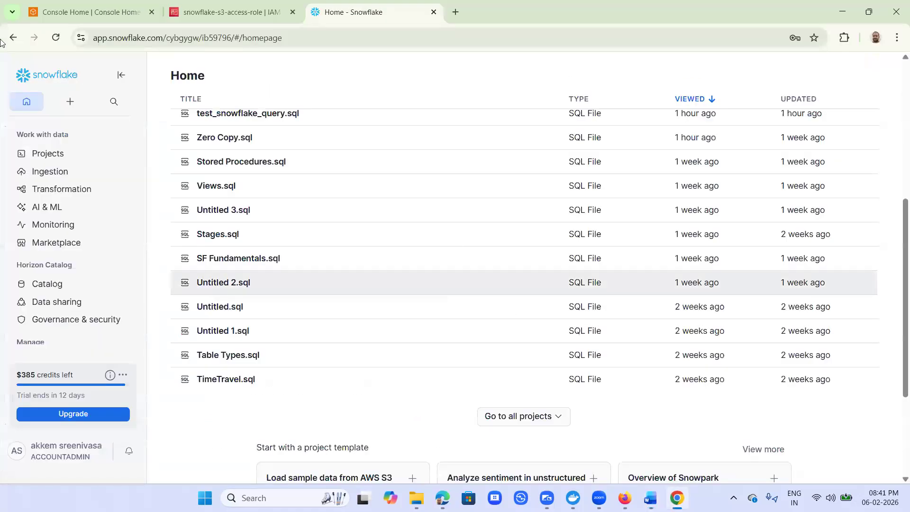
{"action": "mouse_move", "coordinate": [106, 153]}
{"action": "left_click", "coordinate": [161, 153]}
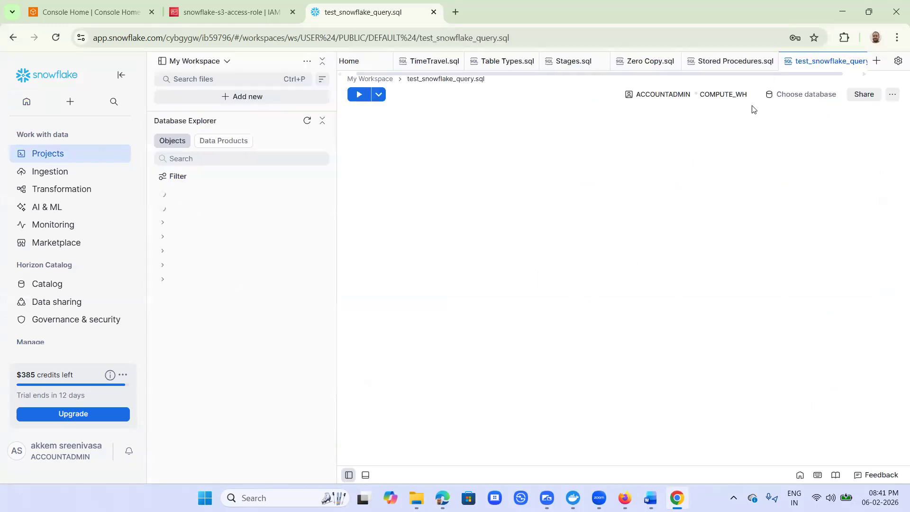
{"action": "left_click", "coordinate": [877, 62]}
{"action": "left_click", "coordinate": [878, 80]}
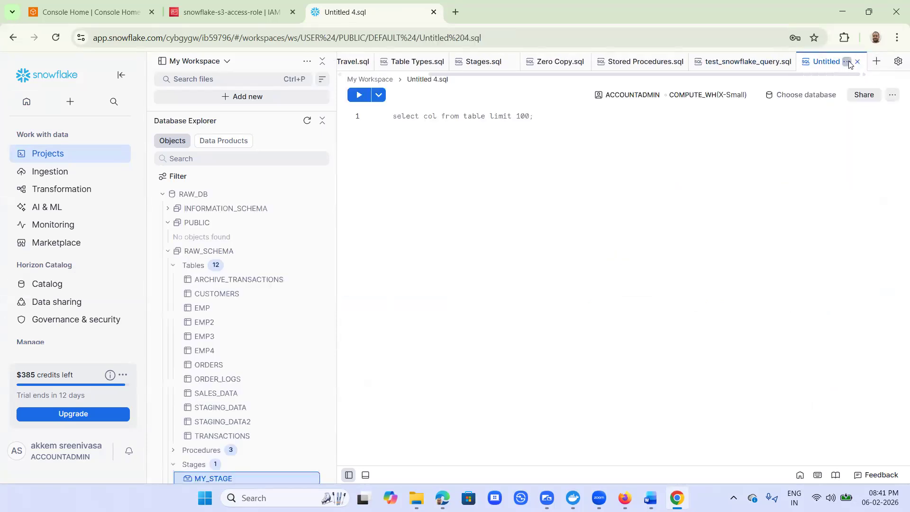
- Rename the new SQL file to VirtualWarehouse
{"action": "left_click", "coordinate": [848, 62]}
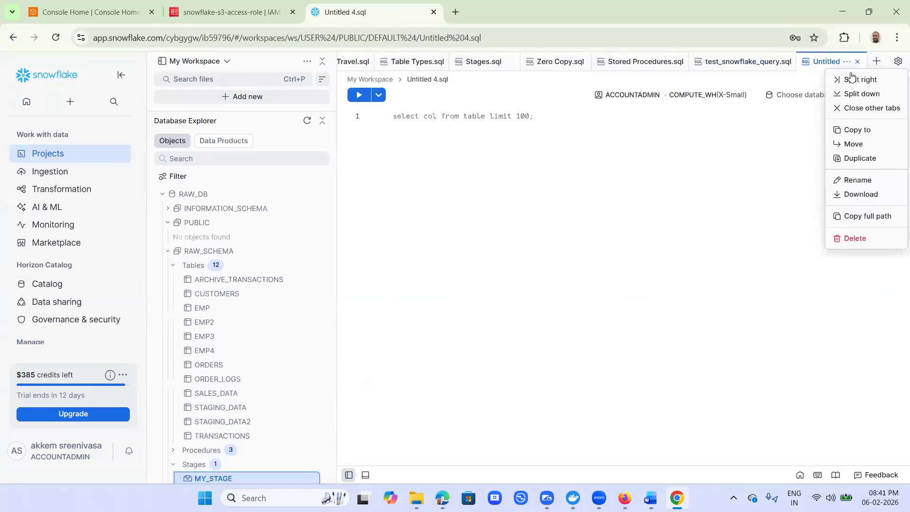
{"action": "left_click", "coordinate": [860, 180]}
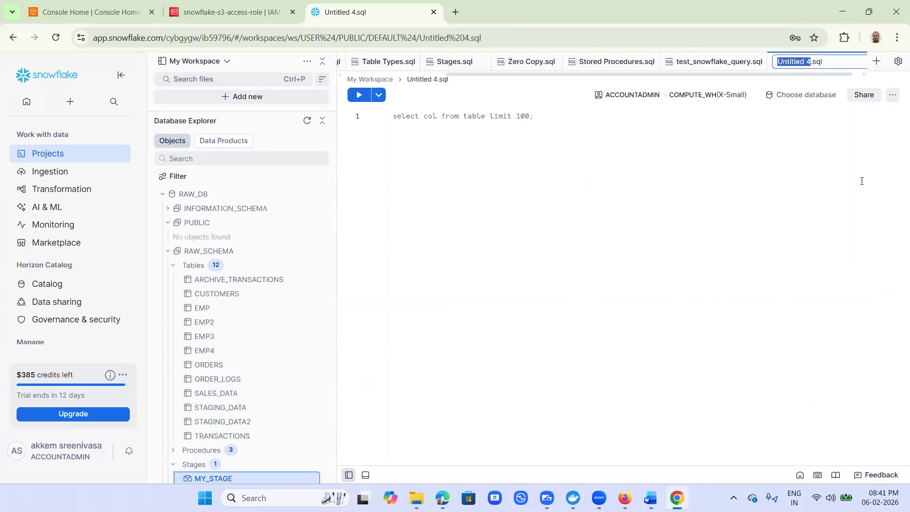
{"action": "type", "text": "VirtualWarehouse"}
{"action": "key", "text": "Return"}
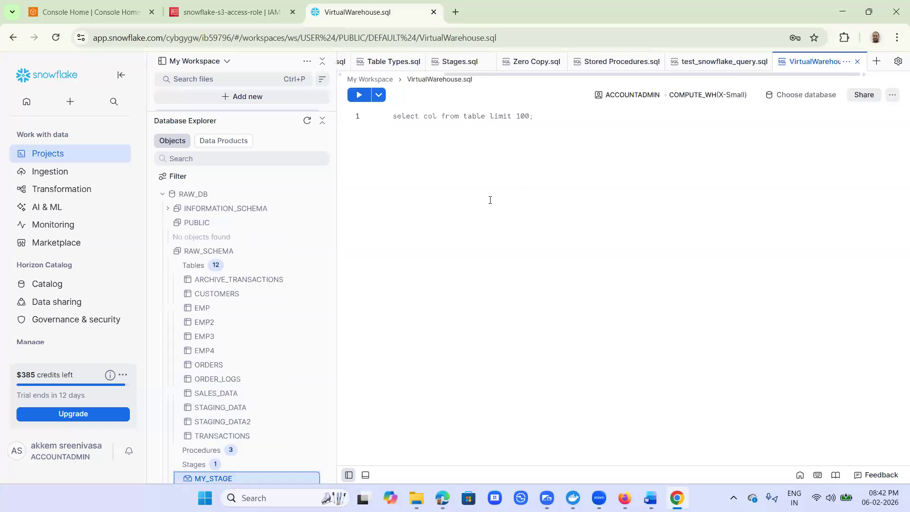
- Switch to the notes document and copy the selected warehouse example code
{"action": "key", "text": "alt+Tab"}
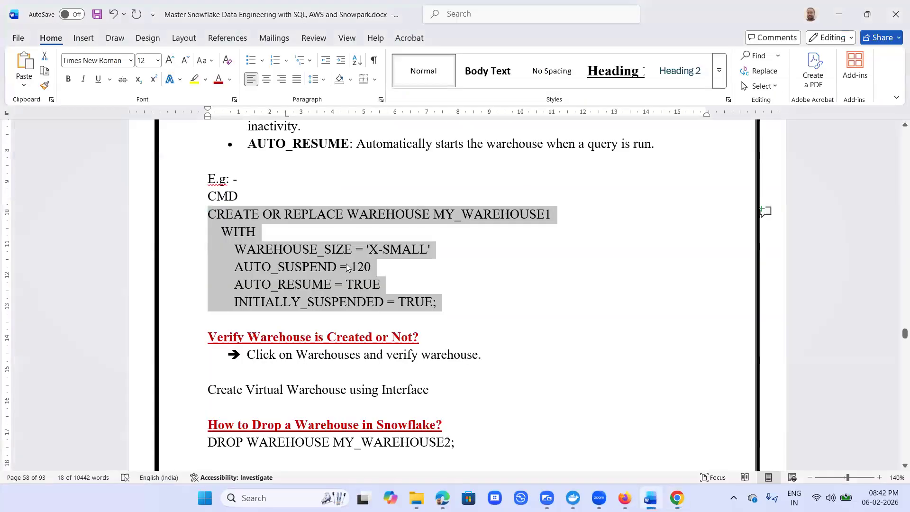
{"action": "right_click", "coordinate": [351, 268]}
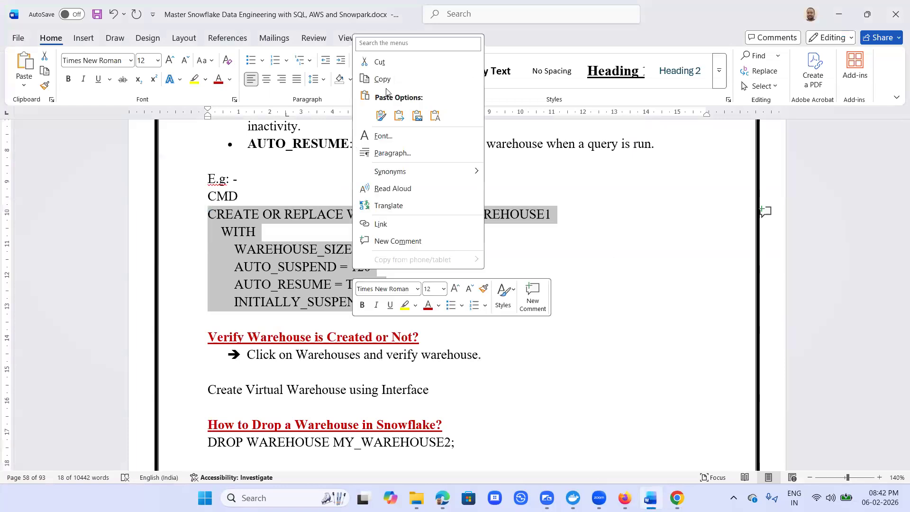
{"action": "left_click", "coordinate": [380, 80]}
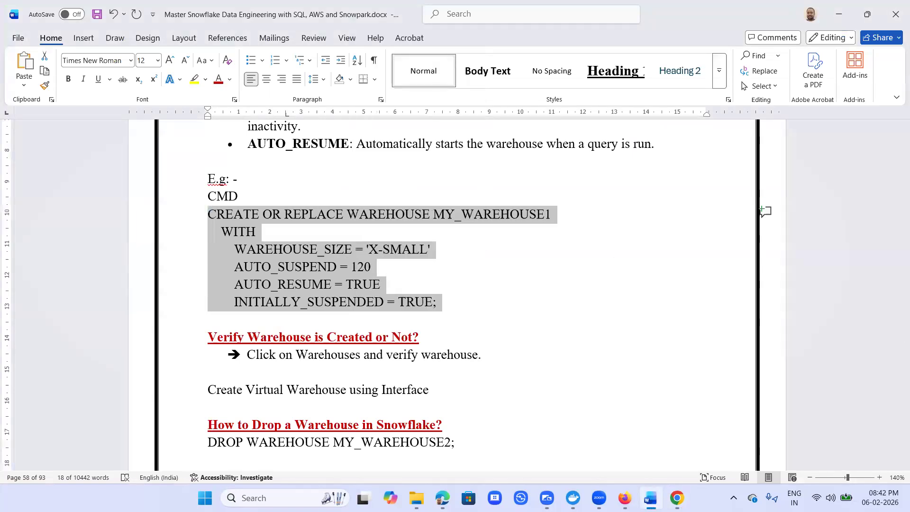
- Switch back to Snowflake and paste the warehouse code into the VirtualWarehouse.sql editor
{"action": "key", "text": "alt+Tab"}
{"action": "left_click", "coordinate": [474, 167]}
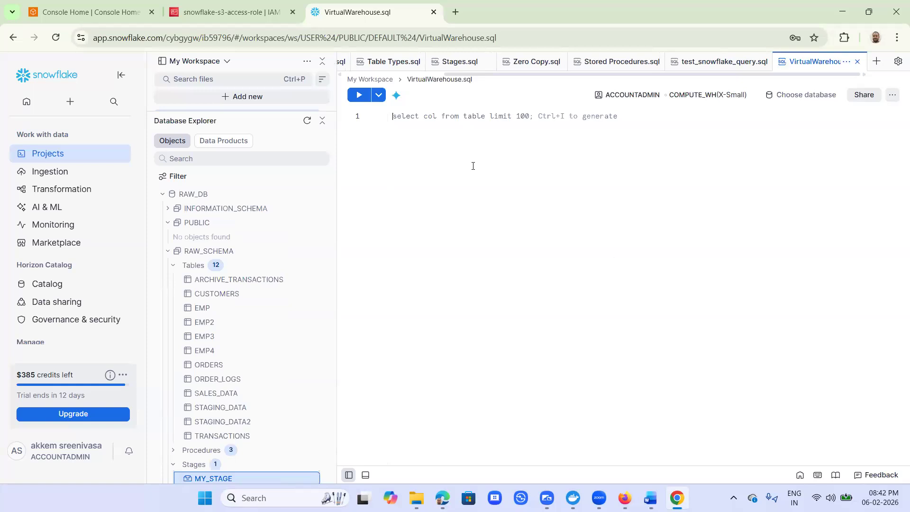
{"action": "key", "text": "ctrl+v"}
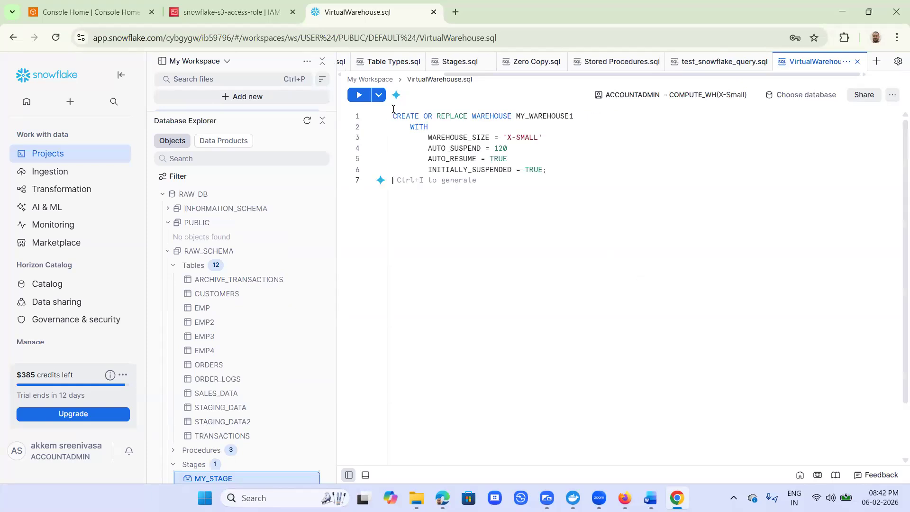
- Go through the statement's parameters, then select the whole CREATE WAREHOUSE statement and run it
{"action": "left_click", "coordinate": [484, 119]}
{"action": "left_click", "coordinate": [435, 127]}
{"action": "left_click", "coordinate": [442, 138]}
{"action": "left_click", "coordinate": [425, 149]}
{"action": "left_click", "coordinate": [456, 159]}
{"action": "left_click_drag", "start_coordinate": [448, 170], "coordinate": [555, 171]}
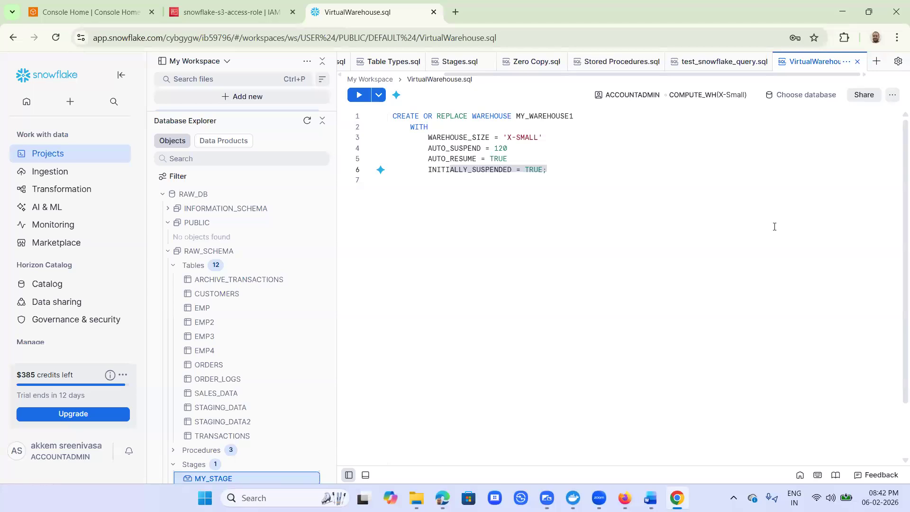
{"action": "left_click_drag", "start_coordinate": [608, 175], "coordinate": [373, 123]}
{"action": "key", "text": "ctrl+Return"}
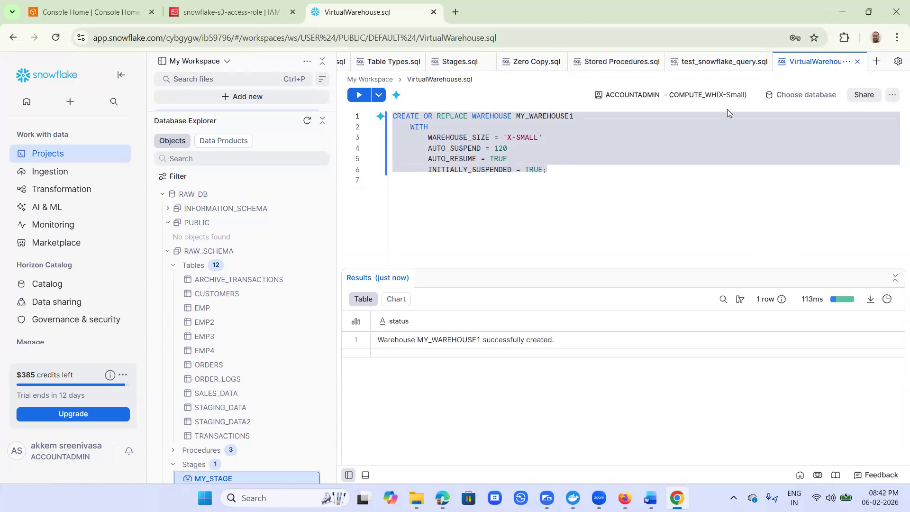
- Switch the worksheet's warehouse to MY_WAREHOUSE1
{"action": "left_click", "coordinate": [681, 99]}
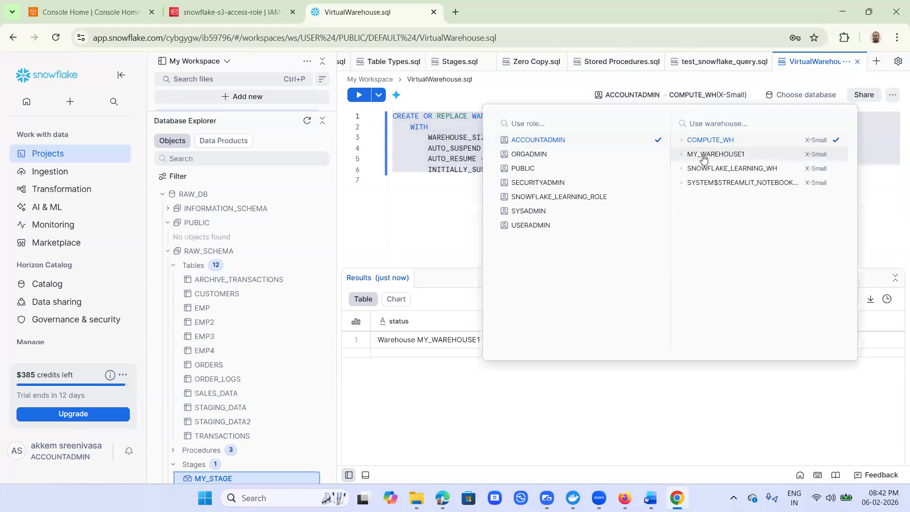
{"action": "left_click", "coordinate": [703, 158]}
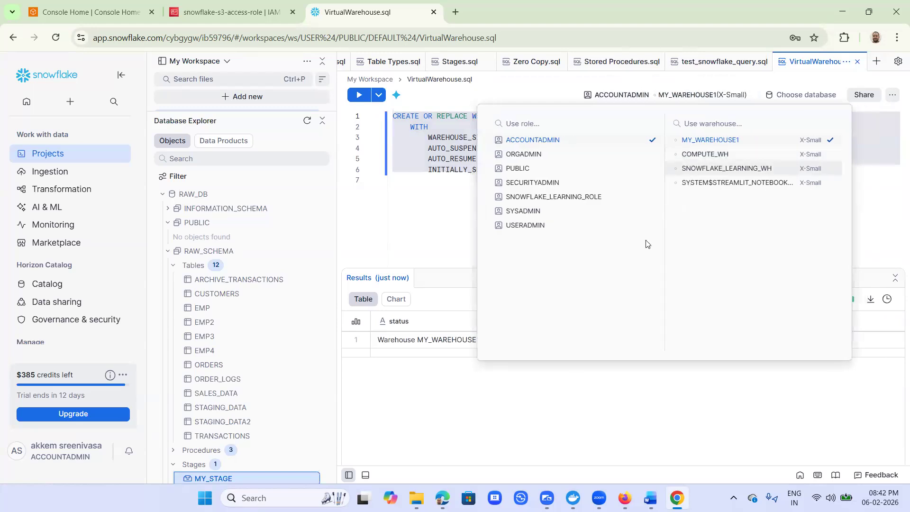
{"action": "left_click", "coordinate": [443, 216]}
{"action": "left_click", "coordinate": [576, 175]}
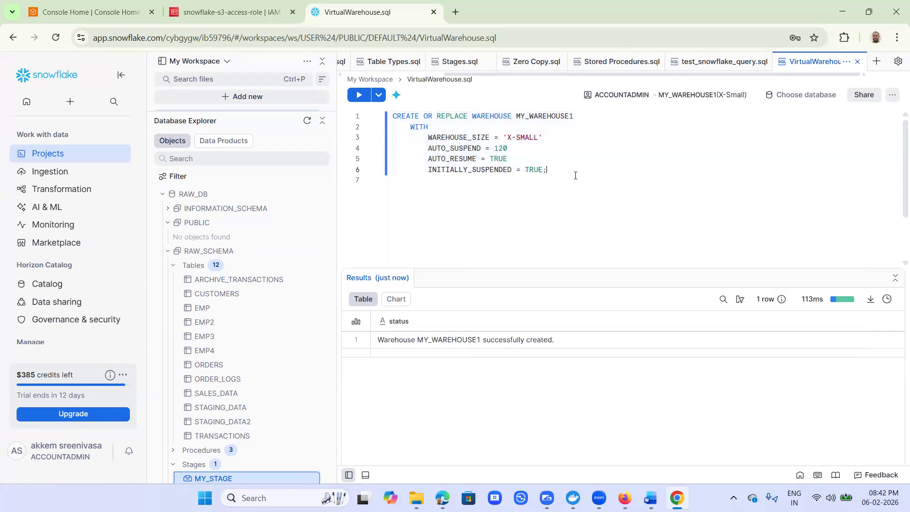
- Write the query select * from raw_db.raw_schema.emp; on a new line below the warehouse statement
{"action": "key", "text": "Return"}
{"action": "key", "text": "Return"}
{"action": "key", "text": "BackSpace"}
{"action": "key", "text": "BackSpace"}
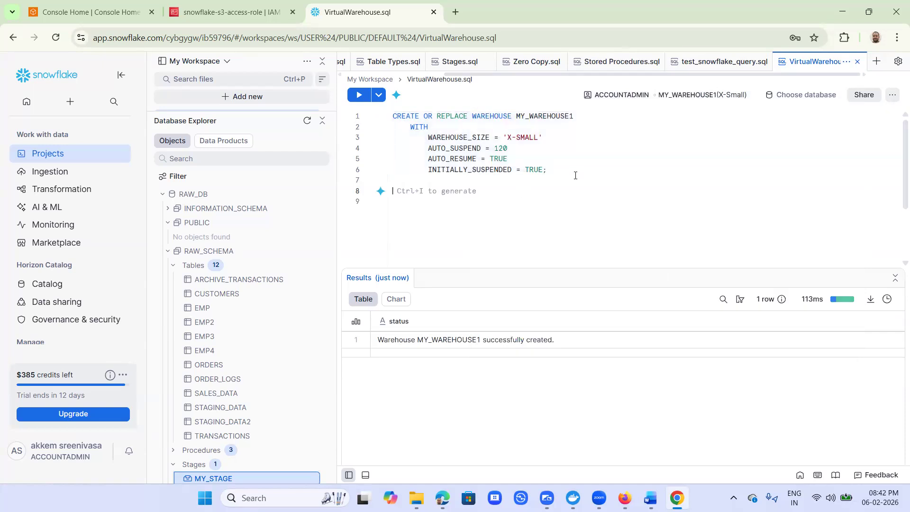
{"action": "type", "text": "selec"}
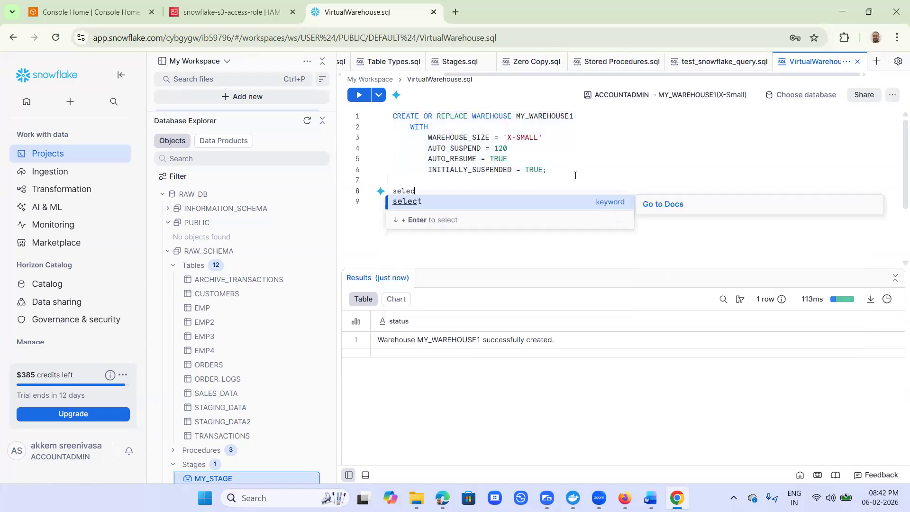
{"action": "type", "text": "t * fro"}
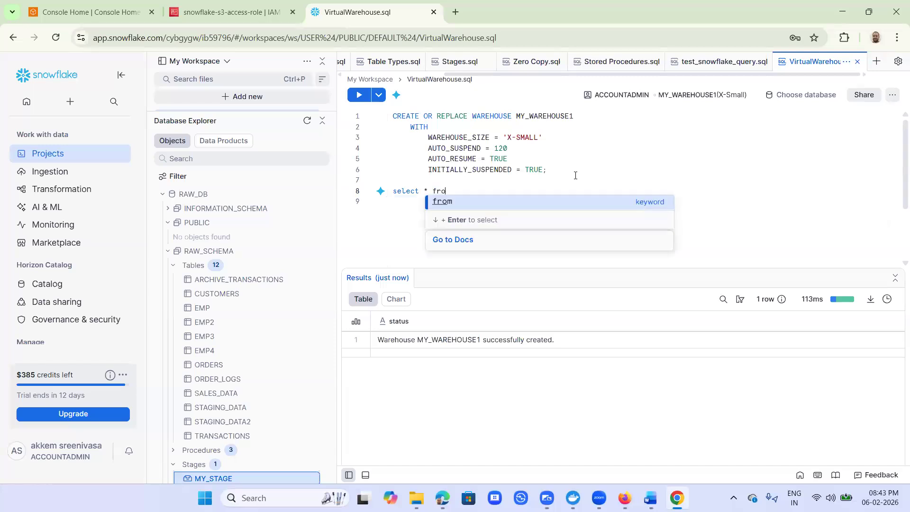
{"action": "type", "text": "m raw_"}
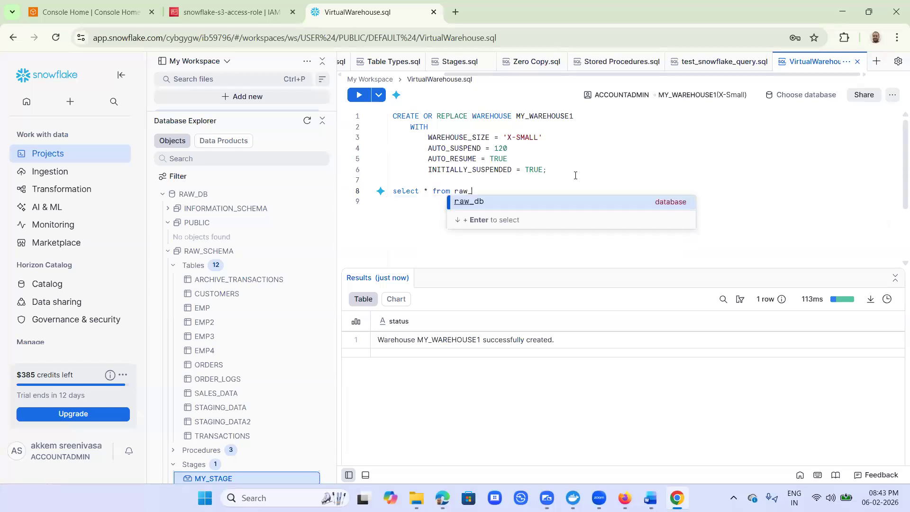
{"action": "type", "text": "db.r"}
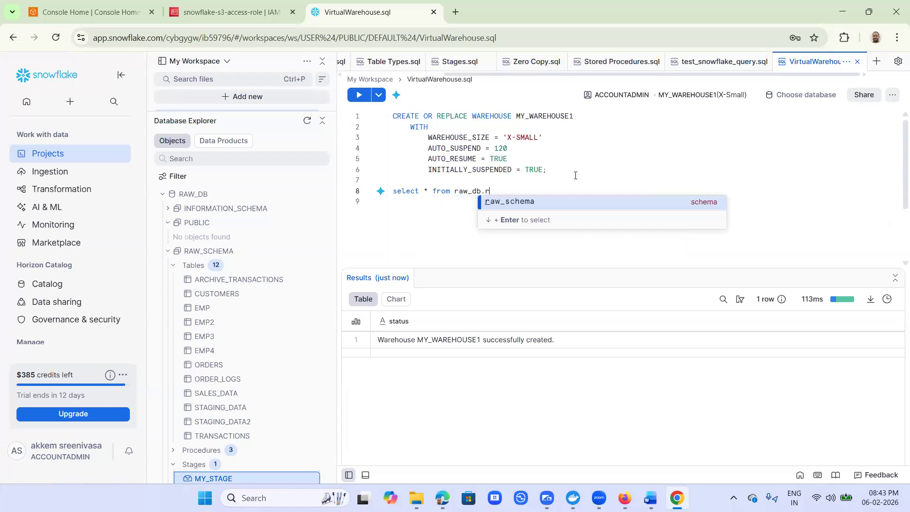
{"action": "type", "text": "aw_sche"}
{"action": "key", "text": "Down"}
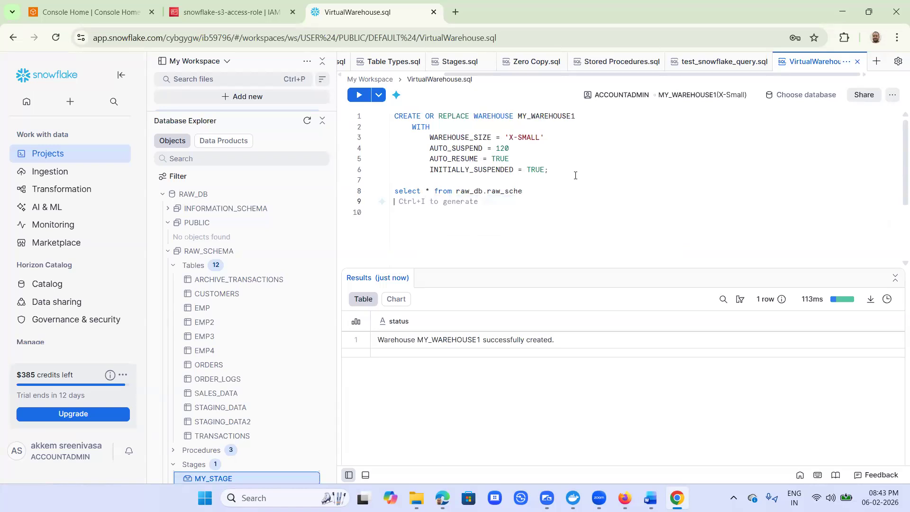
{"action": "key", "text": "Up"}
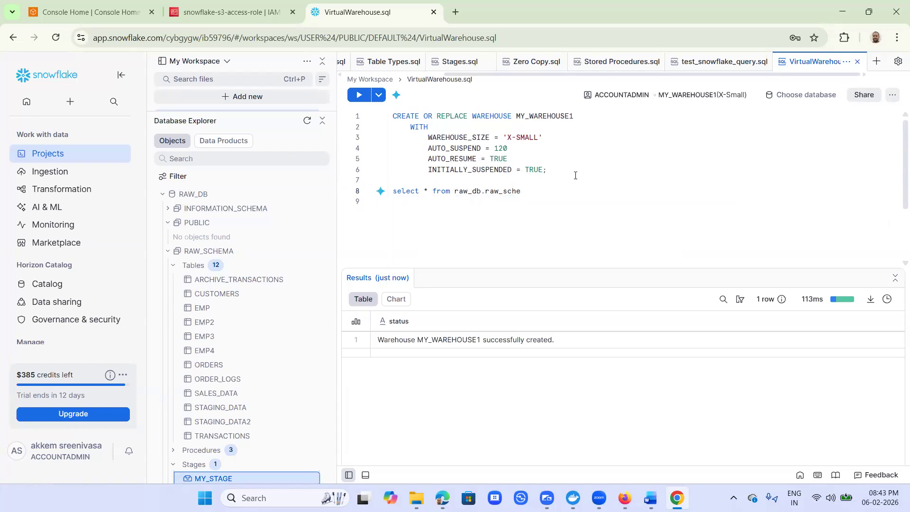
{"action": "type", "text": "m"}
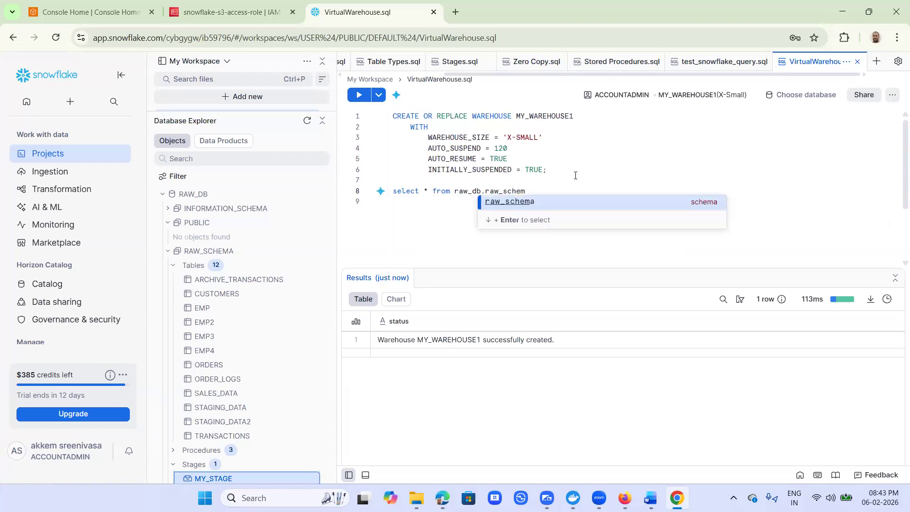
{"action": "type", "text": "a.em"}
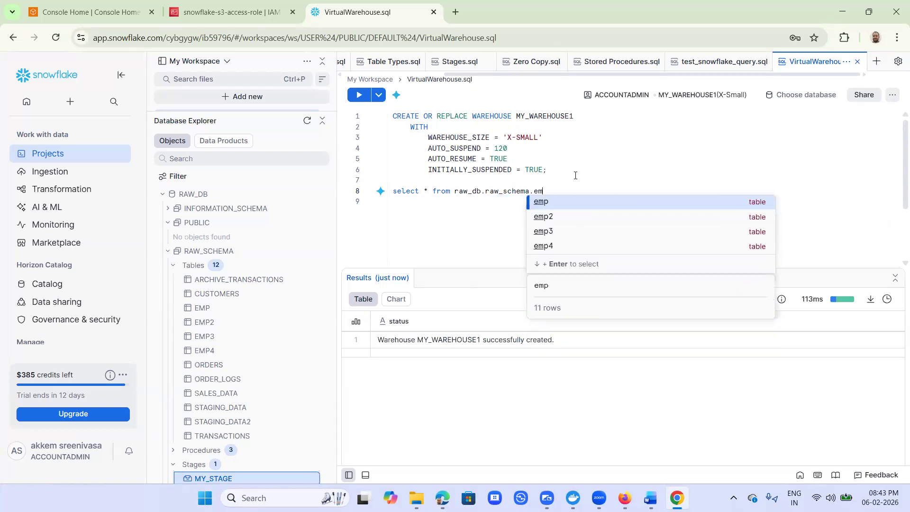
{"action": "key", "text": "Escape"}
{"action": "key", "text": "Return"}
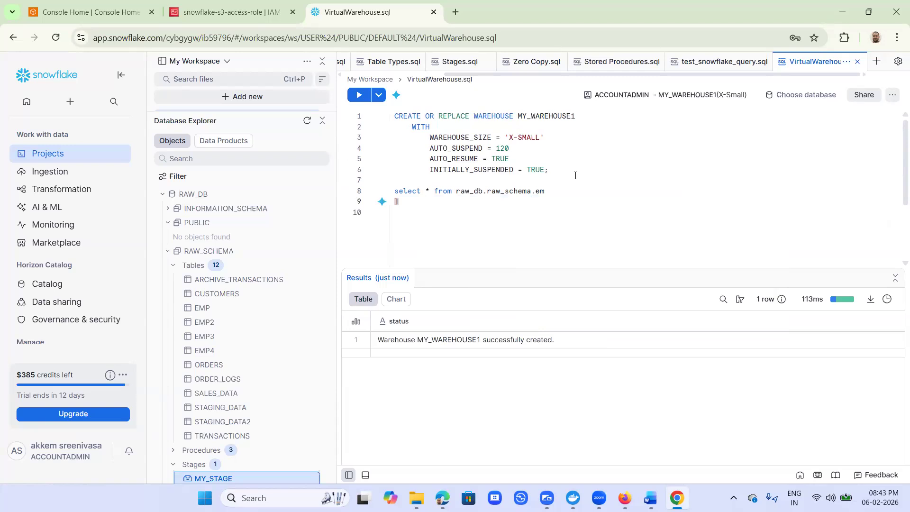
{"action": "key", "text": "BackSpace"}
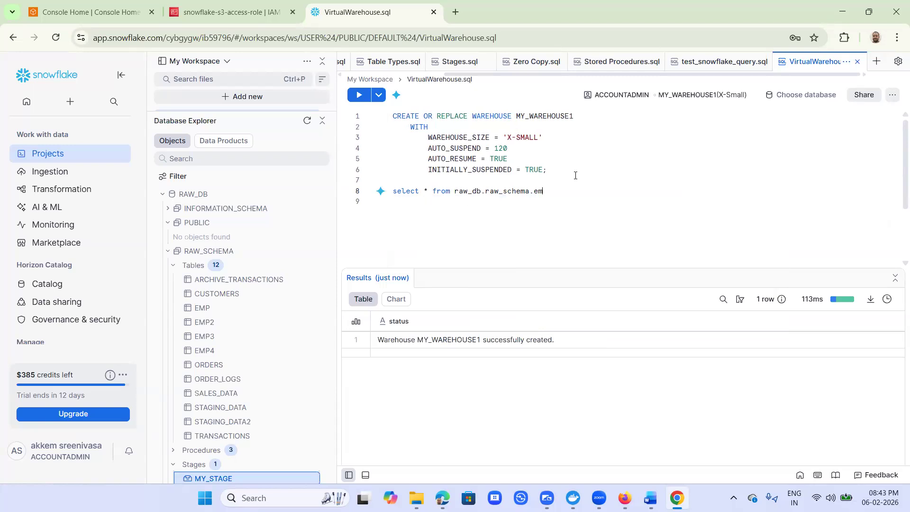
{"action": "type", "text": "p;"}
- Select and run the emp query, then check the worksheet's active role and warehouse
{"action": "left_click_drag", "start_coordinate": [563, 189], "coordinate": [374, 196]}
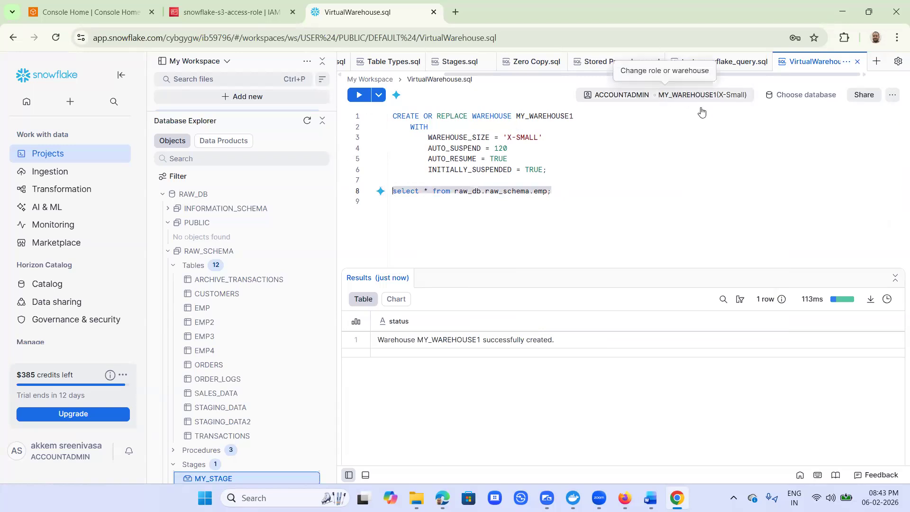
{"action": "key", "text": "ctrl+Return"}
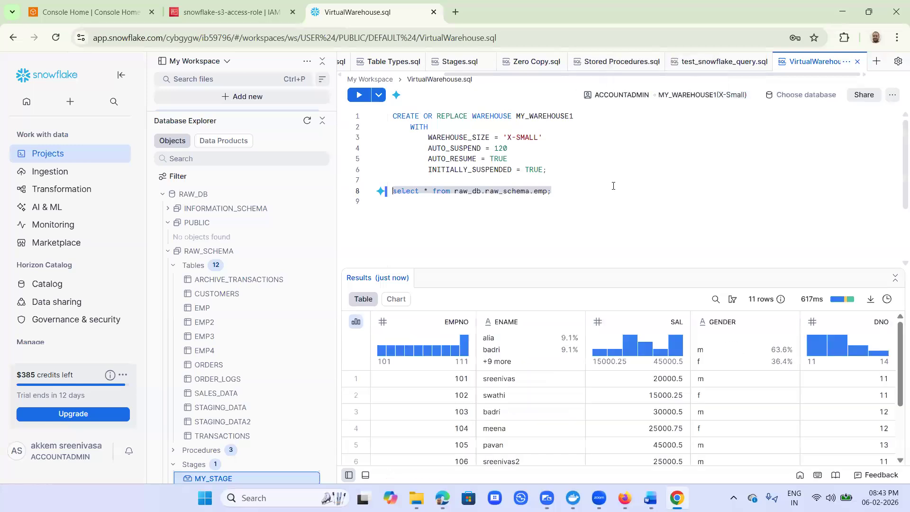
{"action": "left_click", "coordinate": [694, 96]}
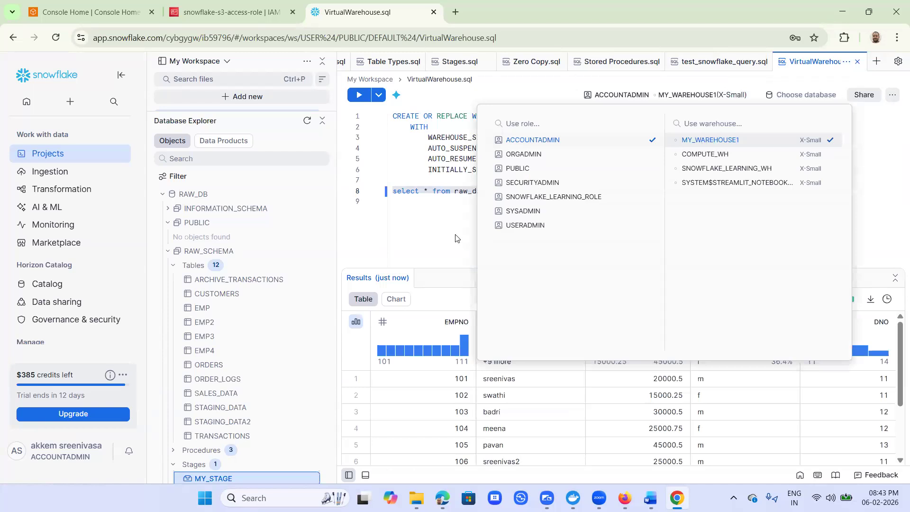
{"action": "left_click", "coordinate": [423, 229]}
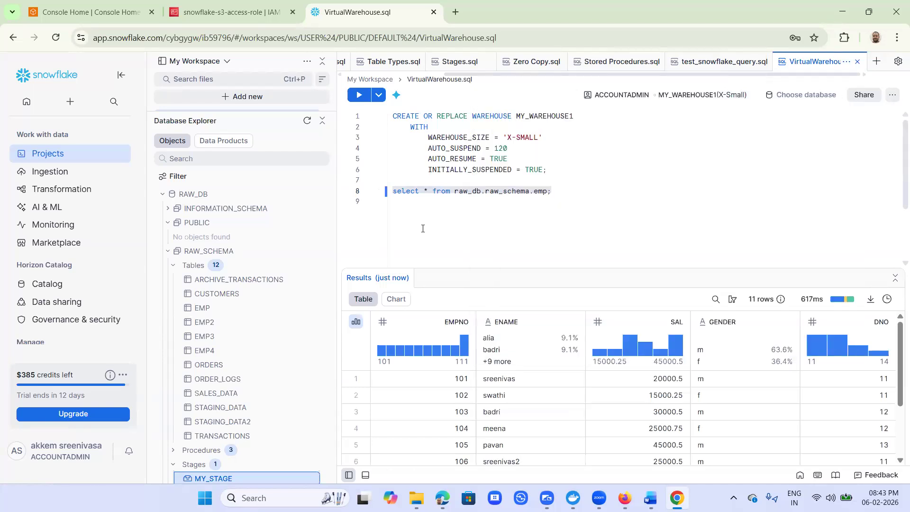
- Open the Warehouses page under Compute to check the warehouses in the account
{"action": "left_click", "coordinate": [568, 172]}
{"action": "left_click_drag", "start_coordinate": [447, 151], "coordinate": [366, 116]}
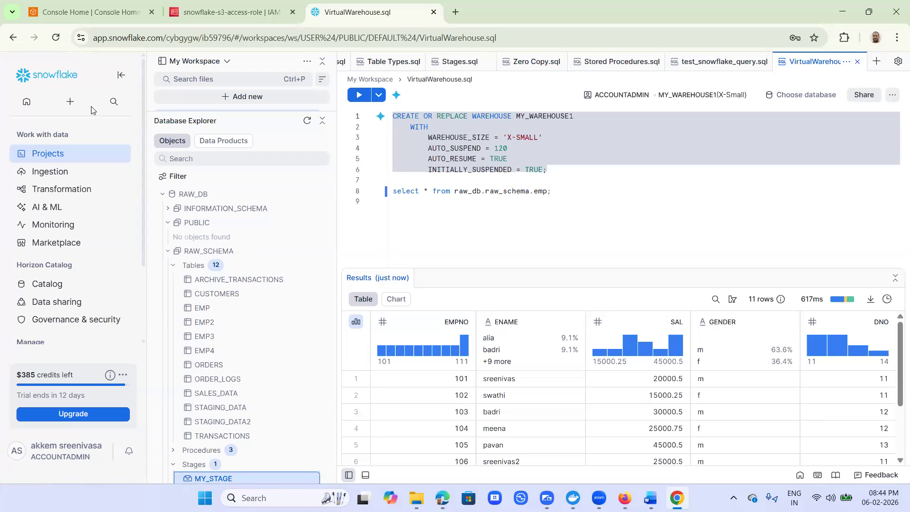
{"action": "left_click", "coordinate": [131, 190]}
{"action": "mouse_move", "coordinate": [77, 252]}
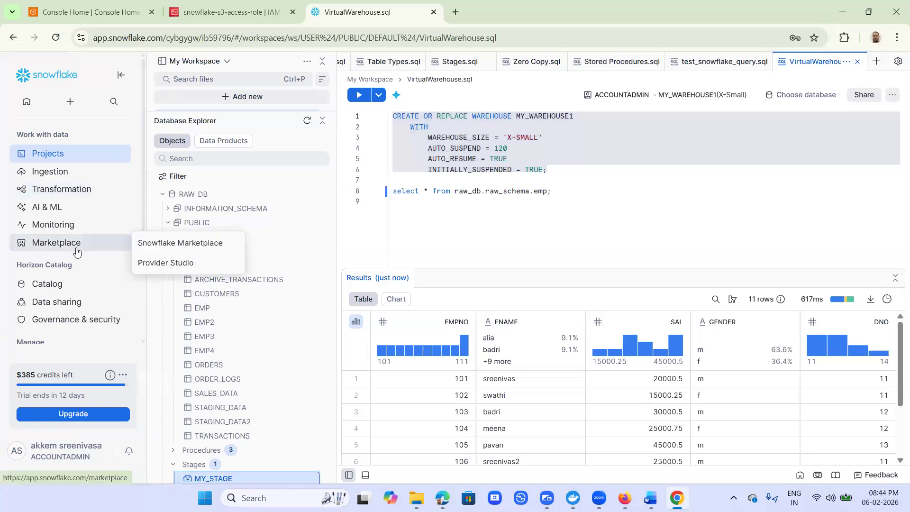
{"action": "mouse_move", "coordinate": [72, 290]}
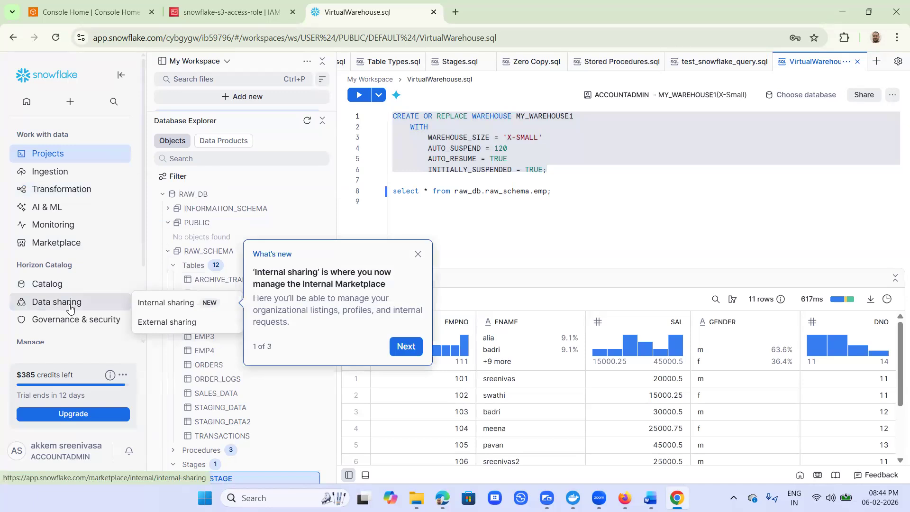
{"action": "mouse_move", "coordinate": [73, 326]}
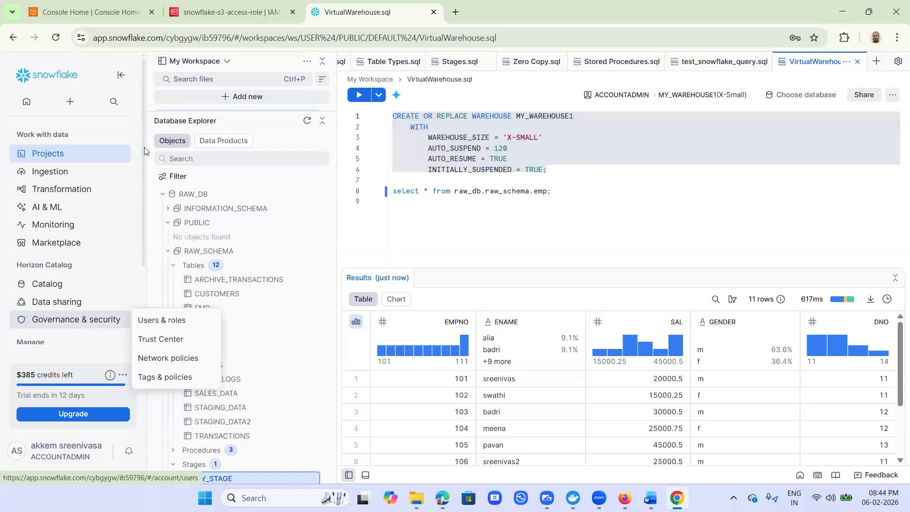
{"action": "left_click_drag", "start_coordinate": [143, 164], "coordinate": [138, 240]}
{"action": "mouse_move", "coordinate": [49, 269]}
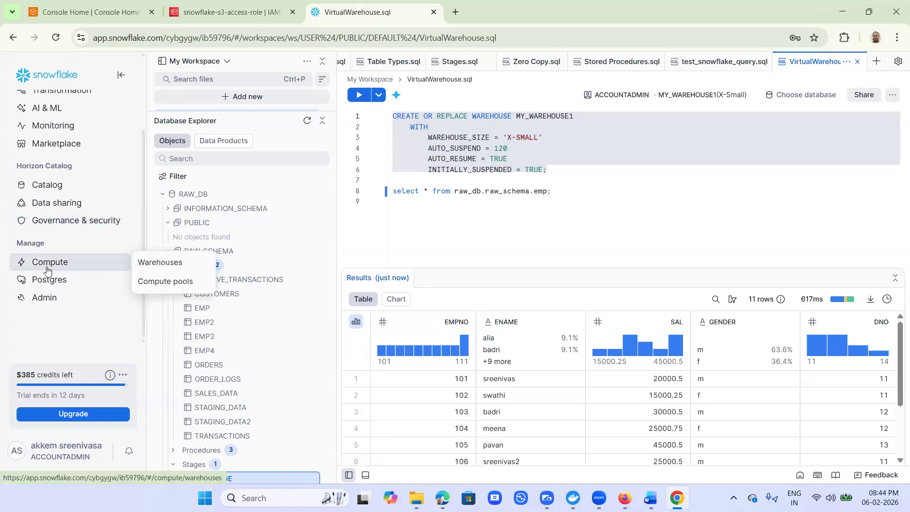
{"action": "left_click", "coordinate": [149, 264]}
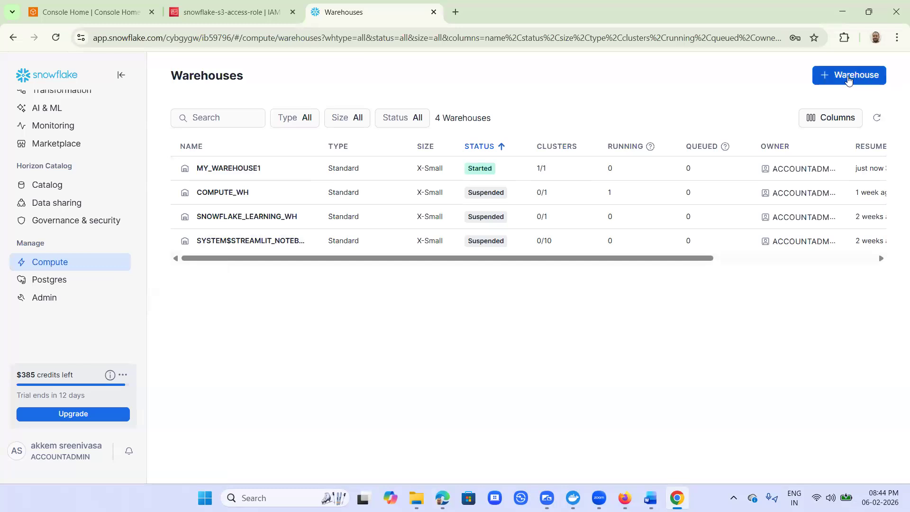
- Start a new warehouse named My_Warehouse2 and keep its size at X-Small
{"action": "left_click", "coordinate": [856, 79]}
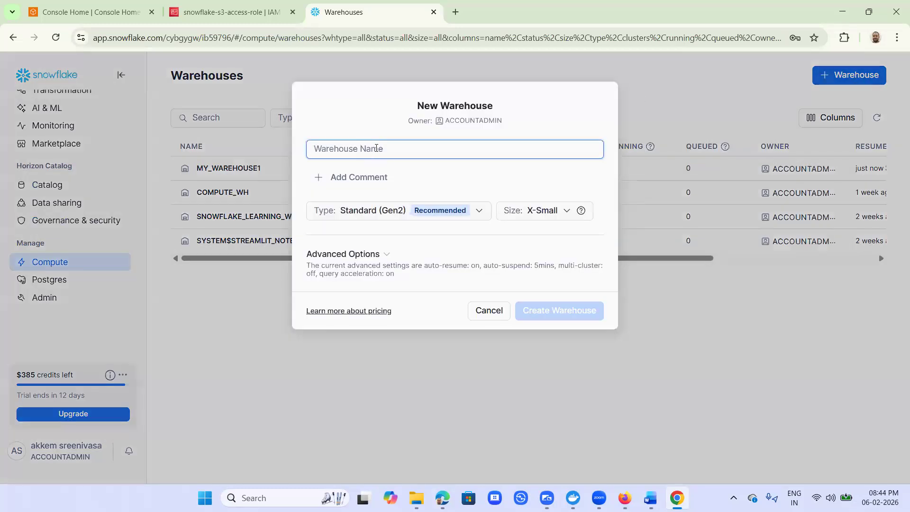
{"action": "type", "text": "My"}
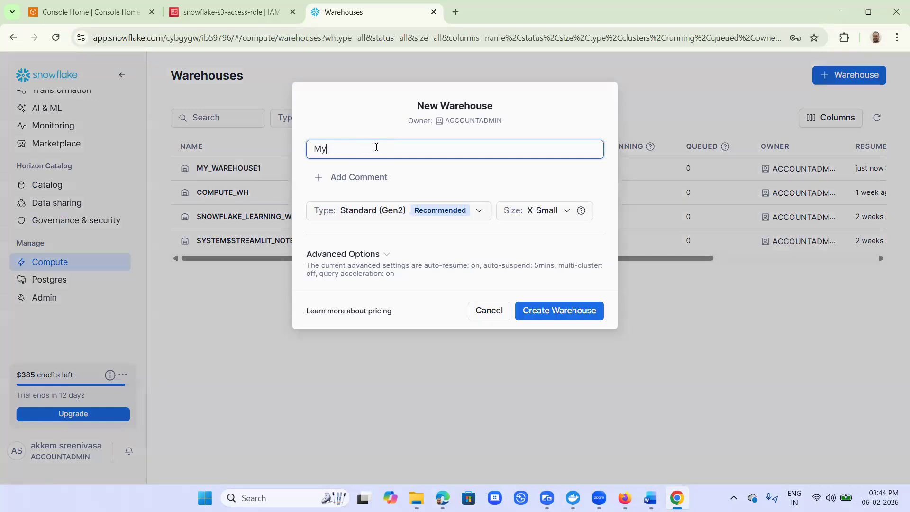
{"action": "type", "text": "_Warehouse2"}
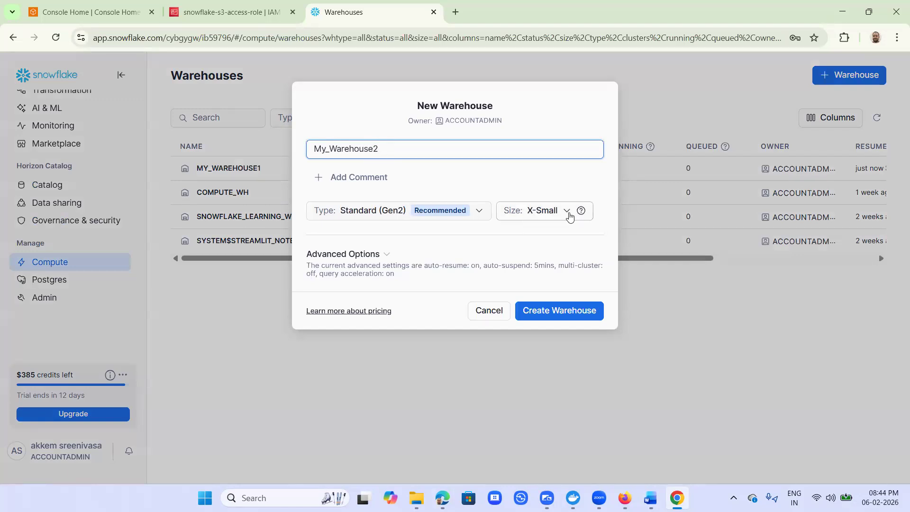
{"action": "left_click", "coordinate": [557, 212]}
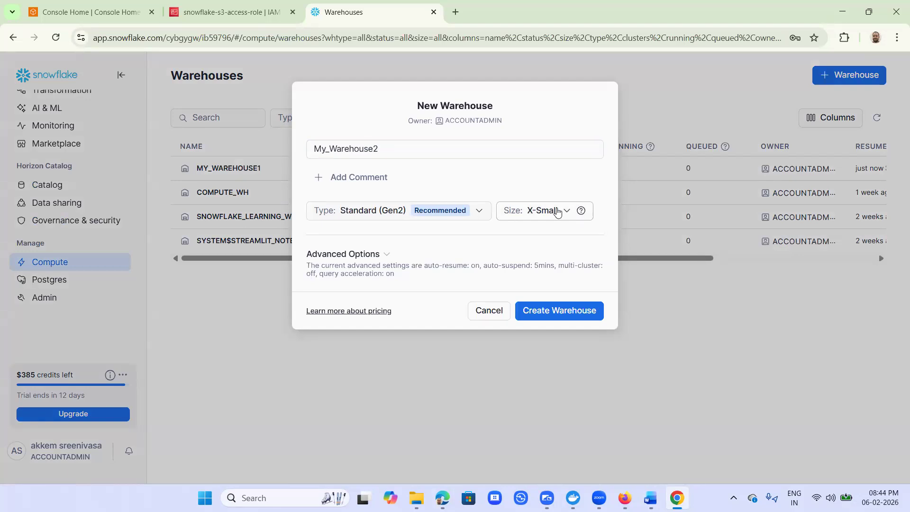
{"action": "left_click", "coordinate": [560, 211]}
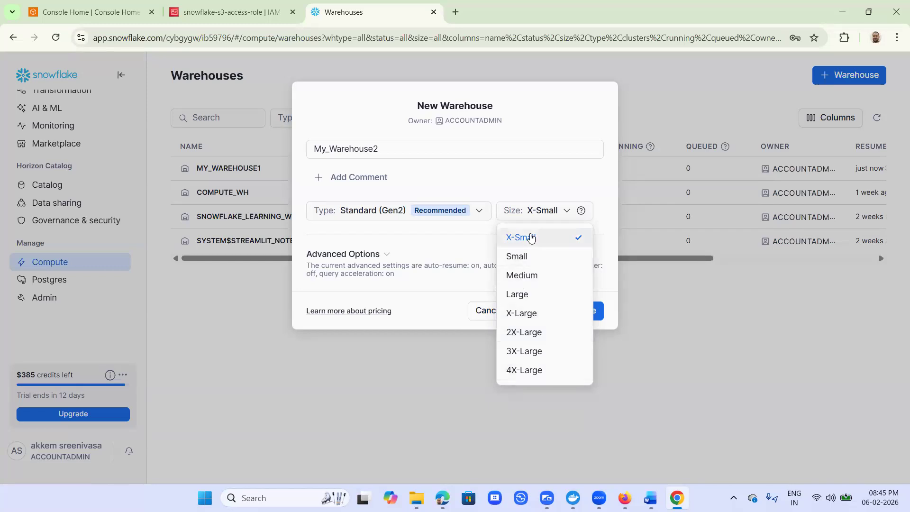
{"action": "left_click", "coordinate": [531, 238]}
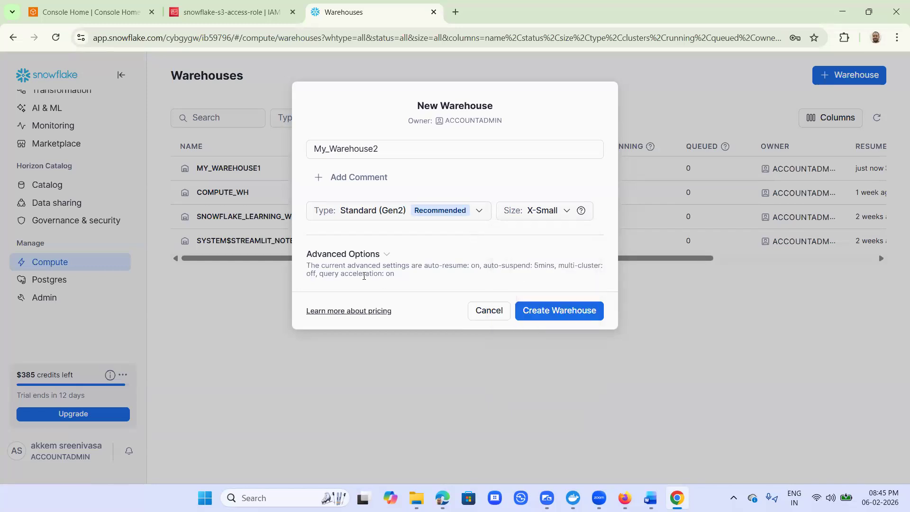
- Review the new warehouse's advanced options and create the warehouse
{"action": "left_click", "coordinate": [350, 255]}
{"action": "scroll", "coordinate": [482, 277], "scroll_direction": "down", "scroll_amount": 1}
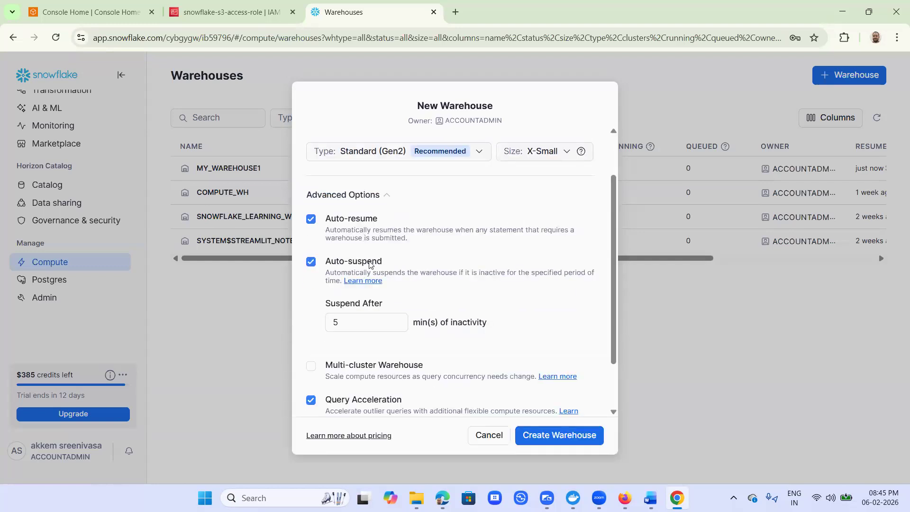
{"action": "scroll", "coordinate": [370, 265], "scroll_direction": "down", "scroll_amount": 1}
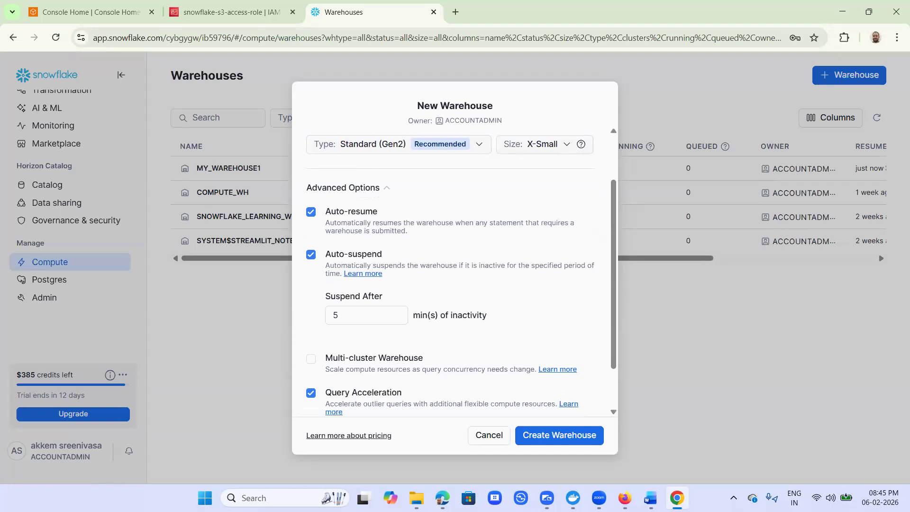
{"action": "left_click", "coordinate": [554, 436]}
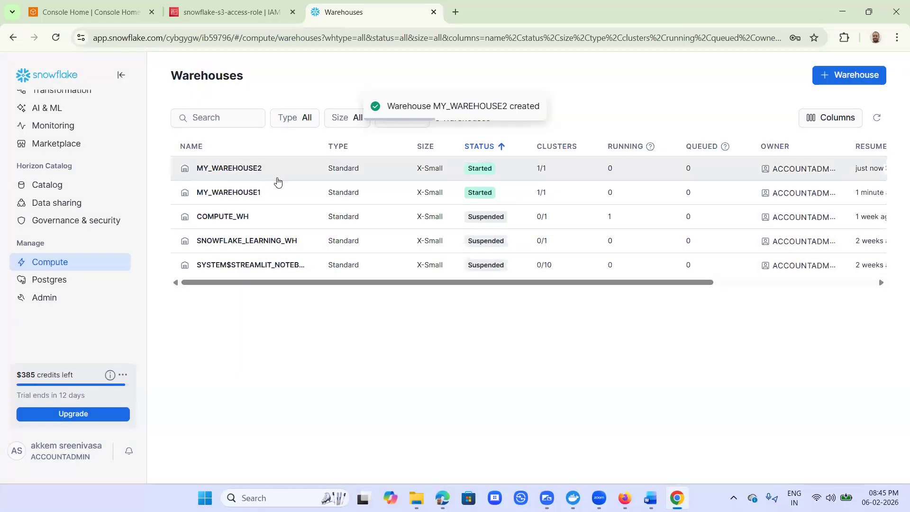
- Return to the VirtualWarehouse.sql worksheet in Workspaces
{"action": "mouse_move", "coordinate": [625, 498]}
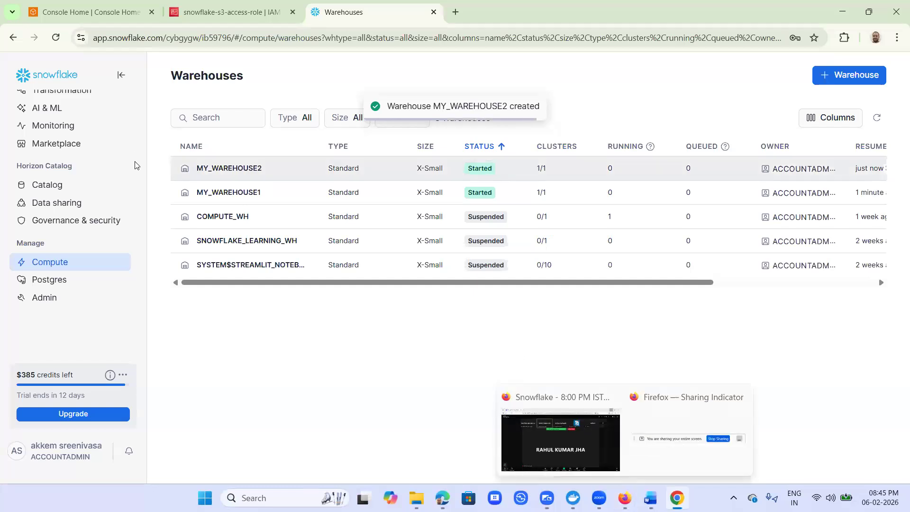
{"action": "scroll", "coordinate": [65, 161], "scroll_direction": "up", "scroll_amount": 2}
{"action": "mouse_move", "coordinate": [54, 159]}
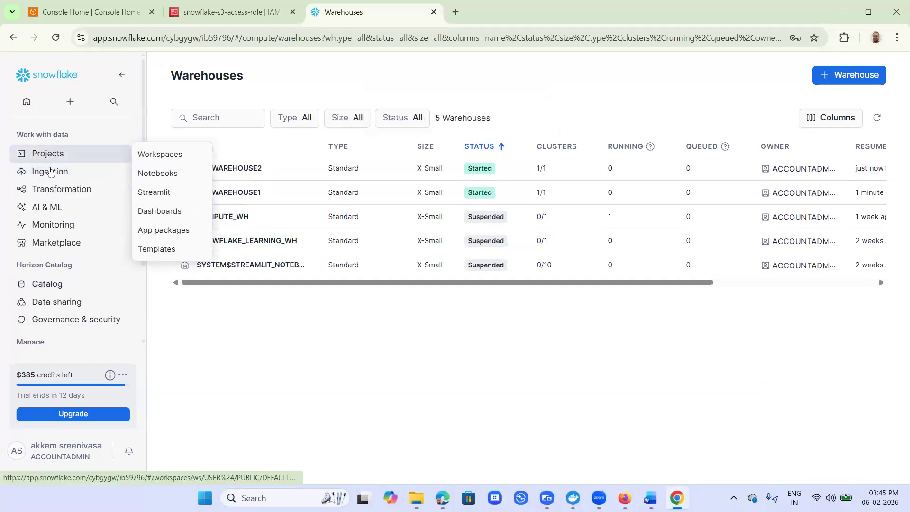
{"action": "left_click", "coordinate": [186, 156]}
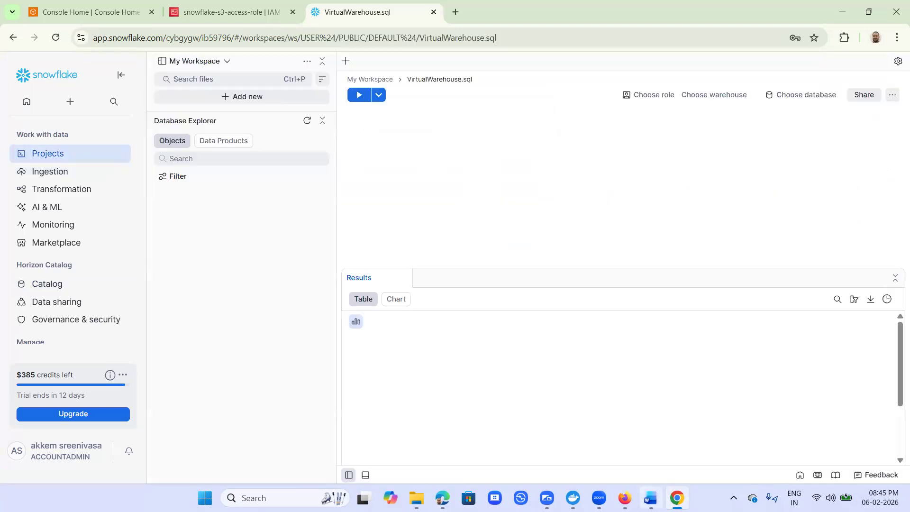
- Switch to the Word course notes and copy the DROP WAREHOUSE MY_WAREHOUSE2; statement
{"action": "left_click", "coordinate": [651, 498]}
{"action": "scroll", "coordinate": [332, 280], "scroll_direction": "down", "scroll_amount": 2}
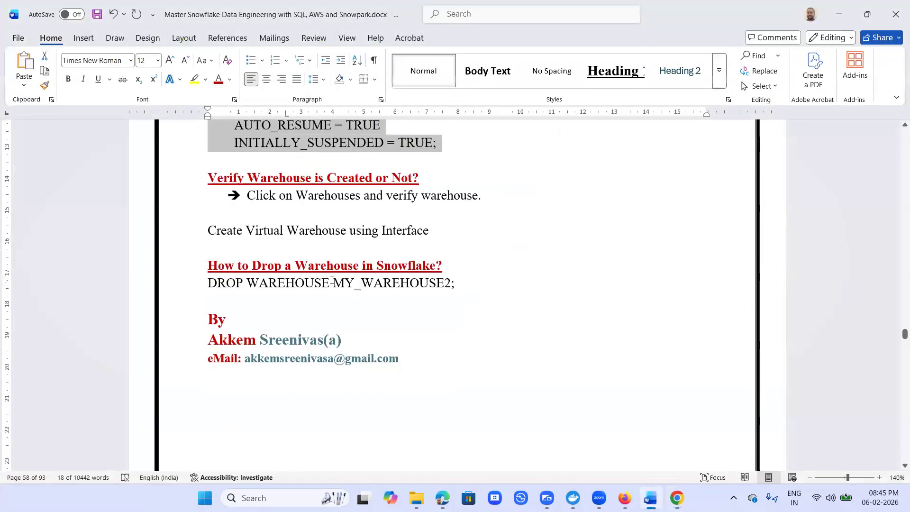
{"action": "left_click_drag", "start_coordinate": [474, 283], "coordinate": [211, 286]}
{"action": "key", "text": "ctrl+c"}
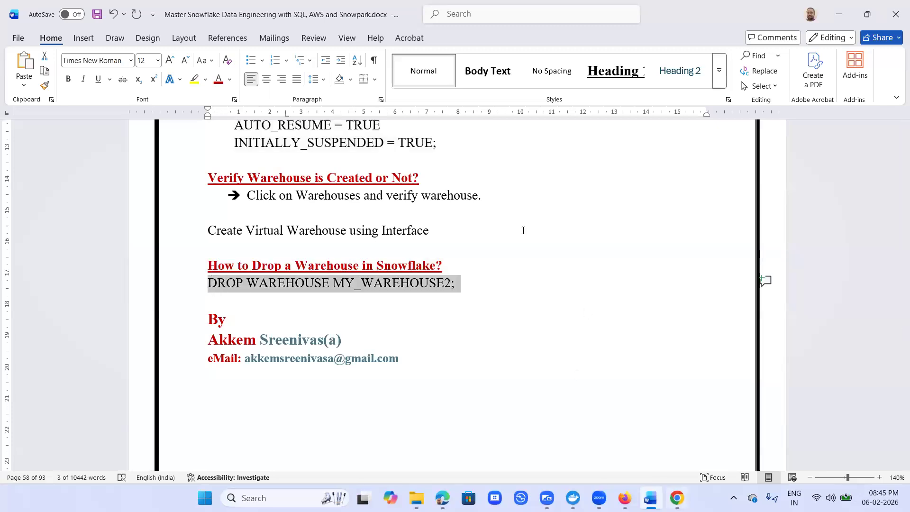
{"action": "key", "text": "alt+Tab"}
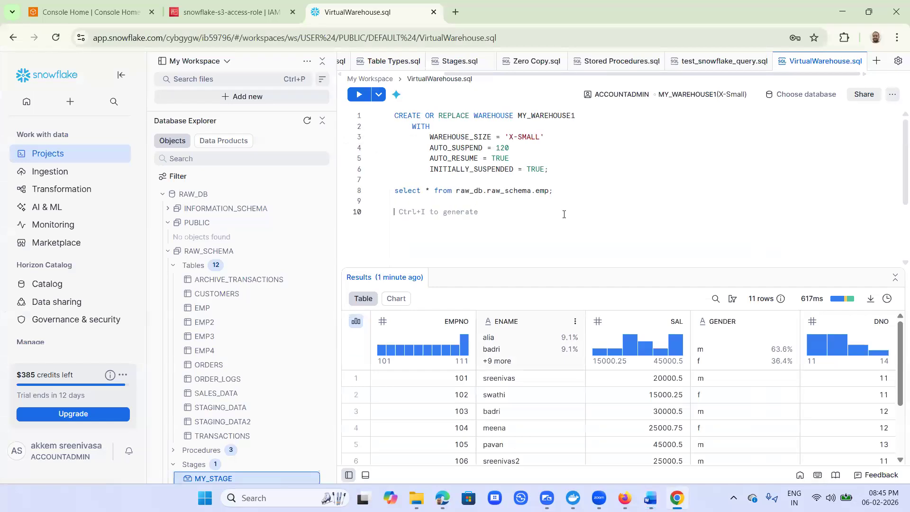
- Paste DROP WAREHOUSE MY_WAREHOUSE2; on a new worksheet line, select it and run it
{"action": "key", "text": "Return"}
{"action": "key", "text": "ctrl+v"}
{"action": "left_click_drag", "start_coordinate": [531, 212], "coordinate": [379, 212]}
{"action": "key", "text": "ctrl+c"}
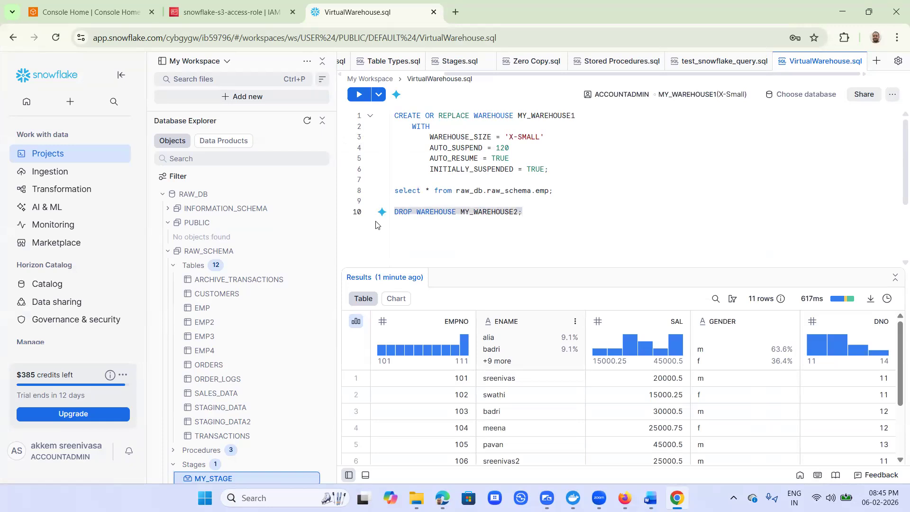
{"action": "key", "text": "ctrl+Return"}
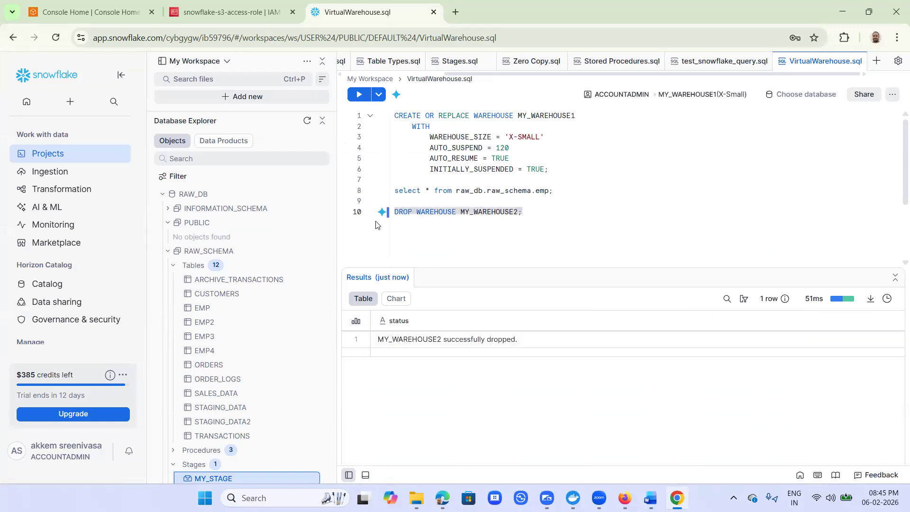
- Add DROP WAREHOUSE MY_WAREHOUSE1; on a new line below, select it and run it
{"action": "left_click", "coordinate": [561, 221]}
{"action": "key", "text": "Return"}
{"action": "key", "text": "Return"}
{"action": "key", "text": "ctrl+v"}
{"action": "key", "text": "Left"}
{"action": "key", "text": "BackSpace"}
{"action": "type", "text": "1"}
{"action": "left_click_drag", "start_coordinate": [537, 233], "coordinate": [382, 238]}
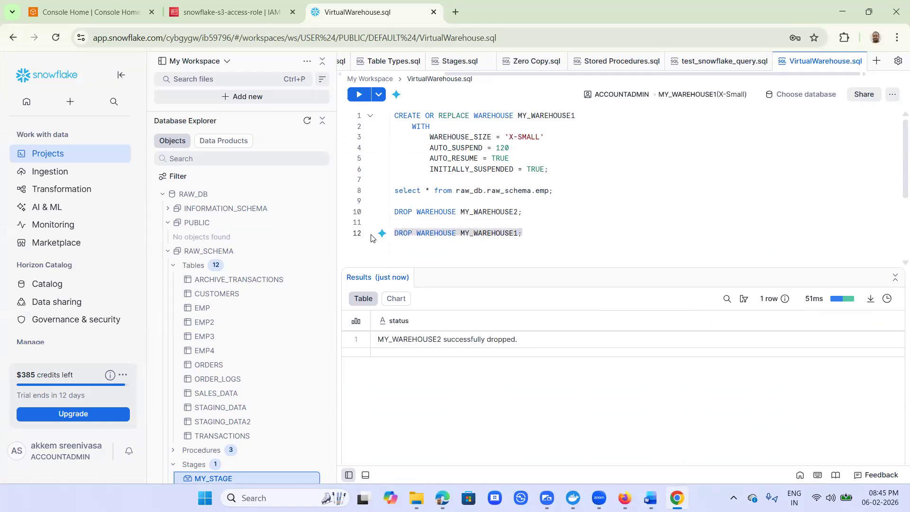
{"action": "key", "text": "ctrl+Return"}
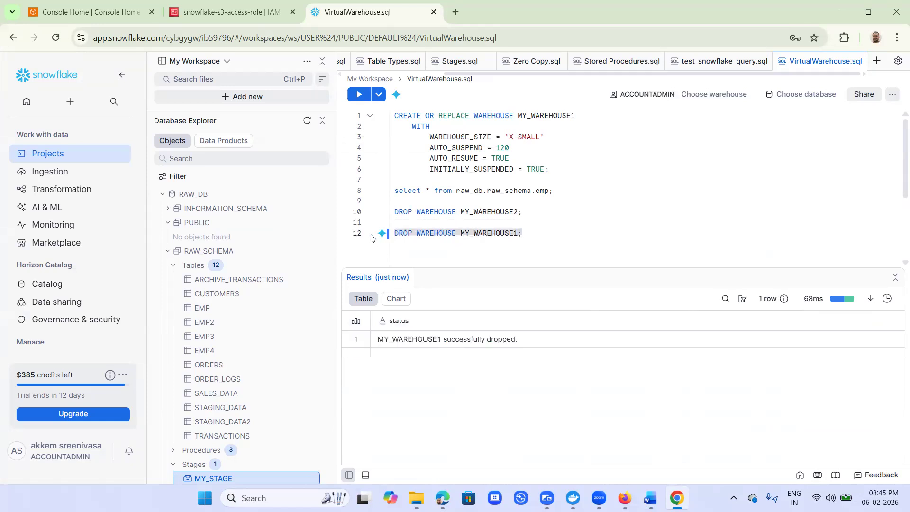